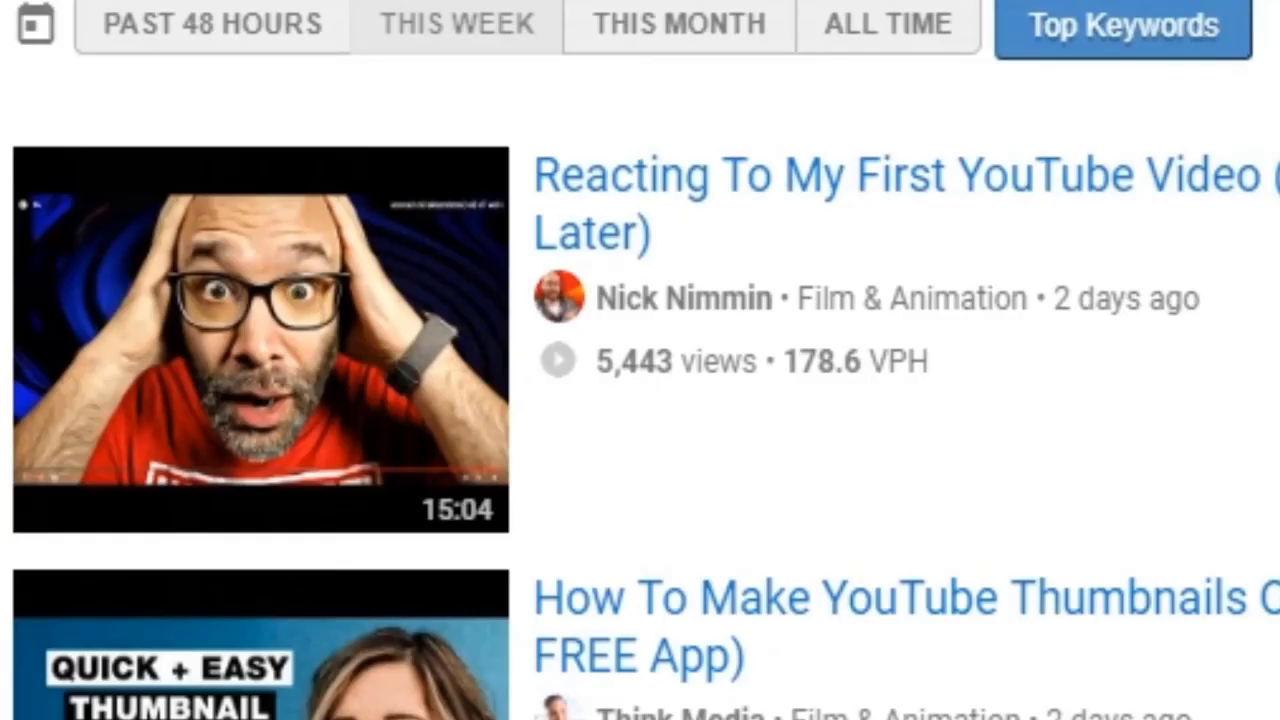
- Look through this week's competitor videos and compare their views per hour
scroll(640, 360, down, 10)
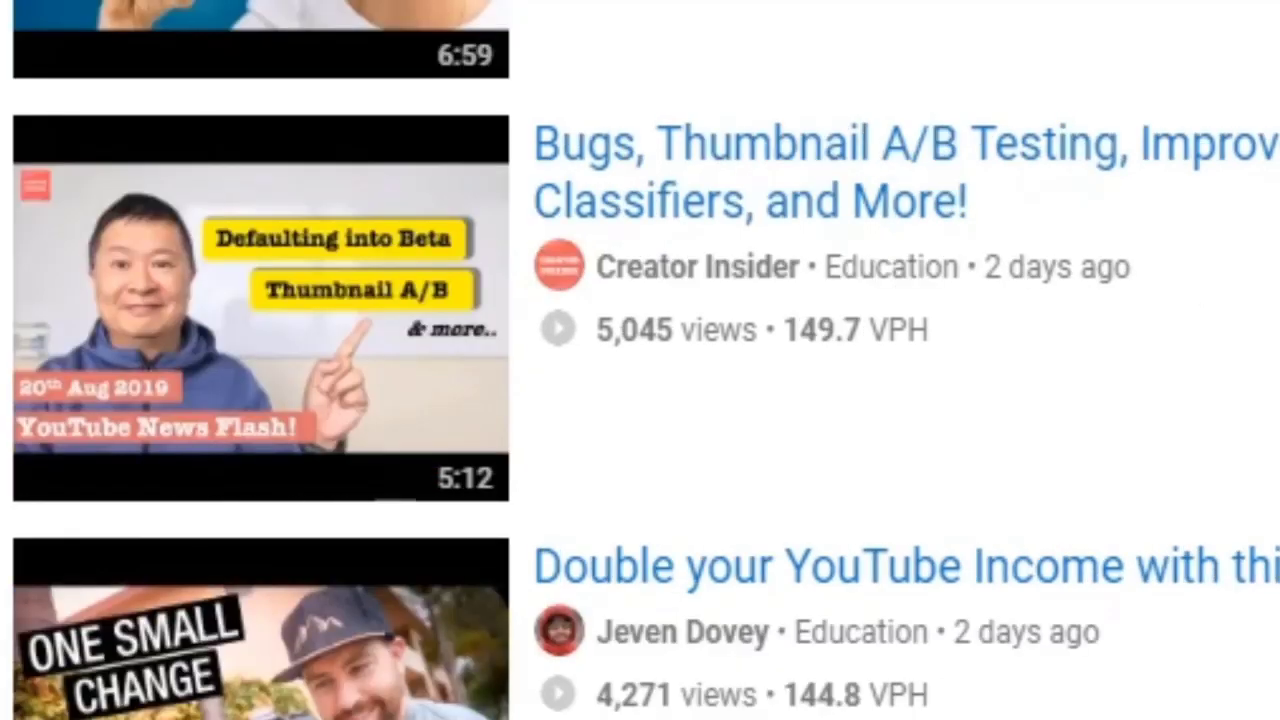
scroll(640, 360, down, 4)
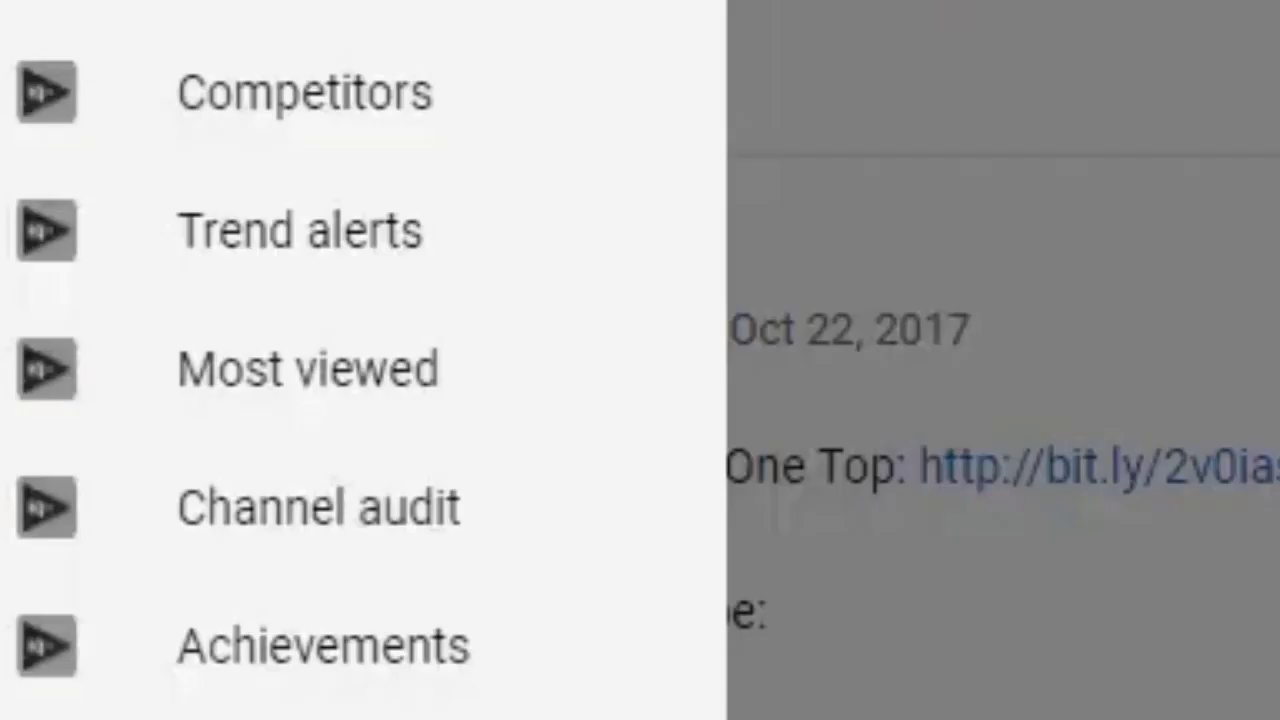
- Start a new trend alert named "xcvcxzxc" that tracks the keyword "fortnite"
click(400, 243)
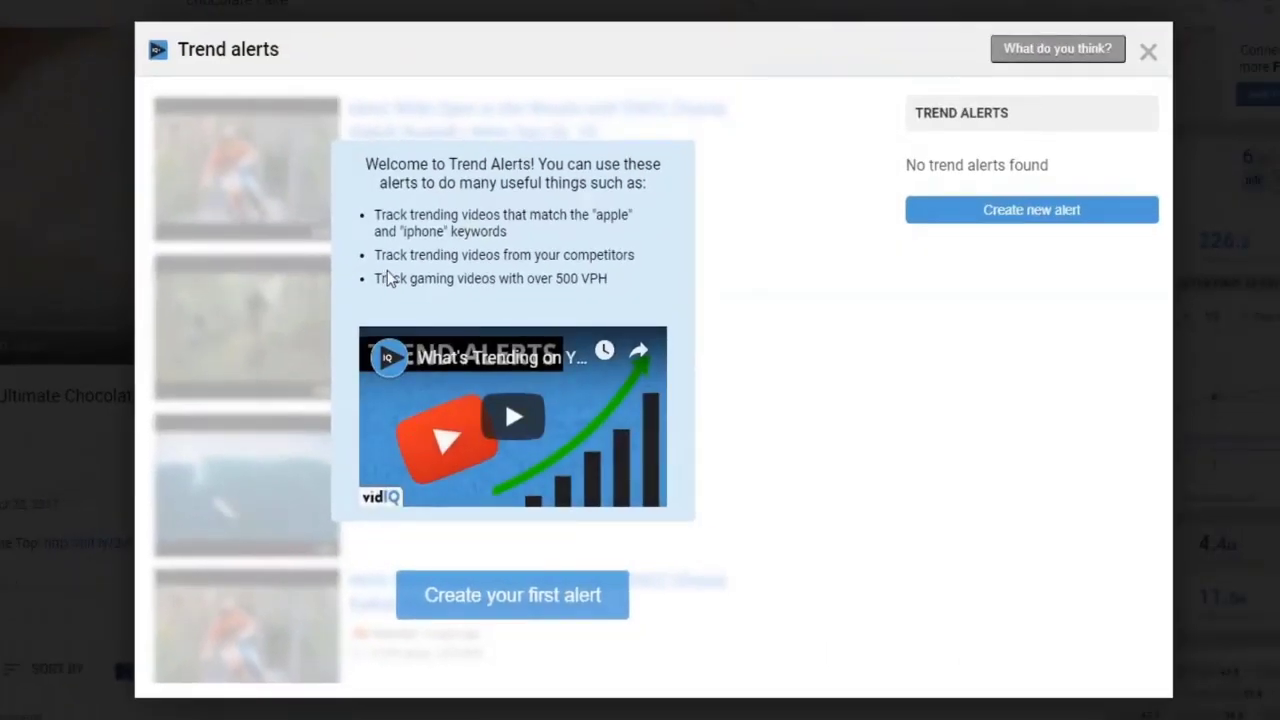
click(1064, 217)
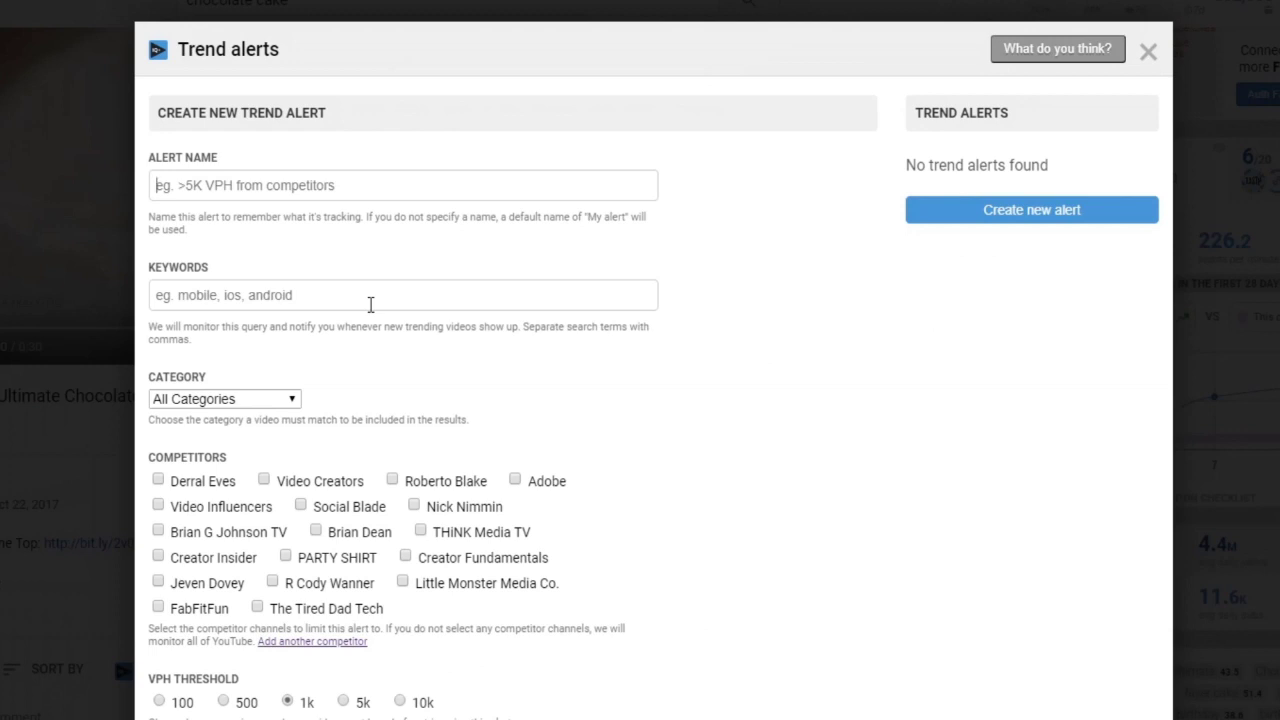
text(xcvcxzxc)
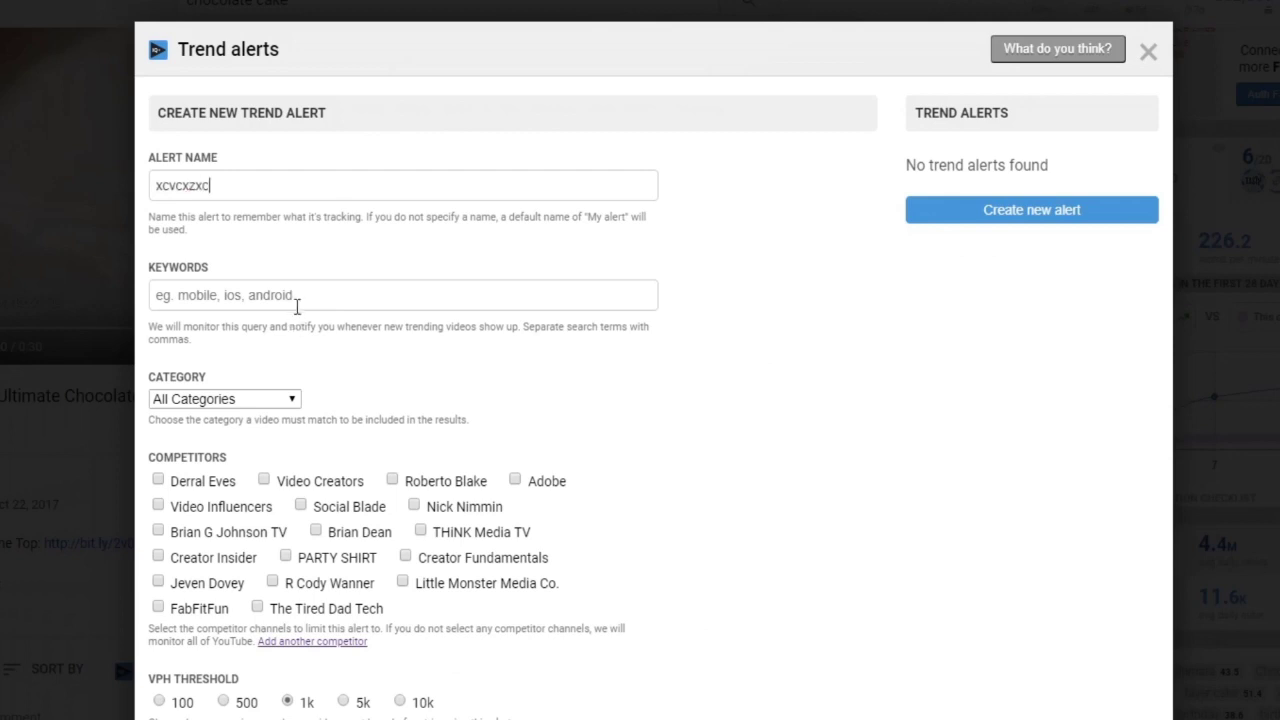
click(298, 303)
text(fortnite)
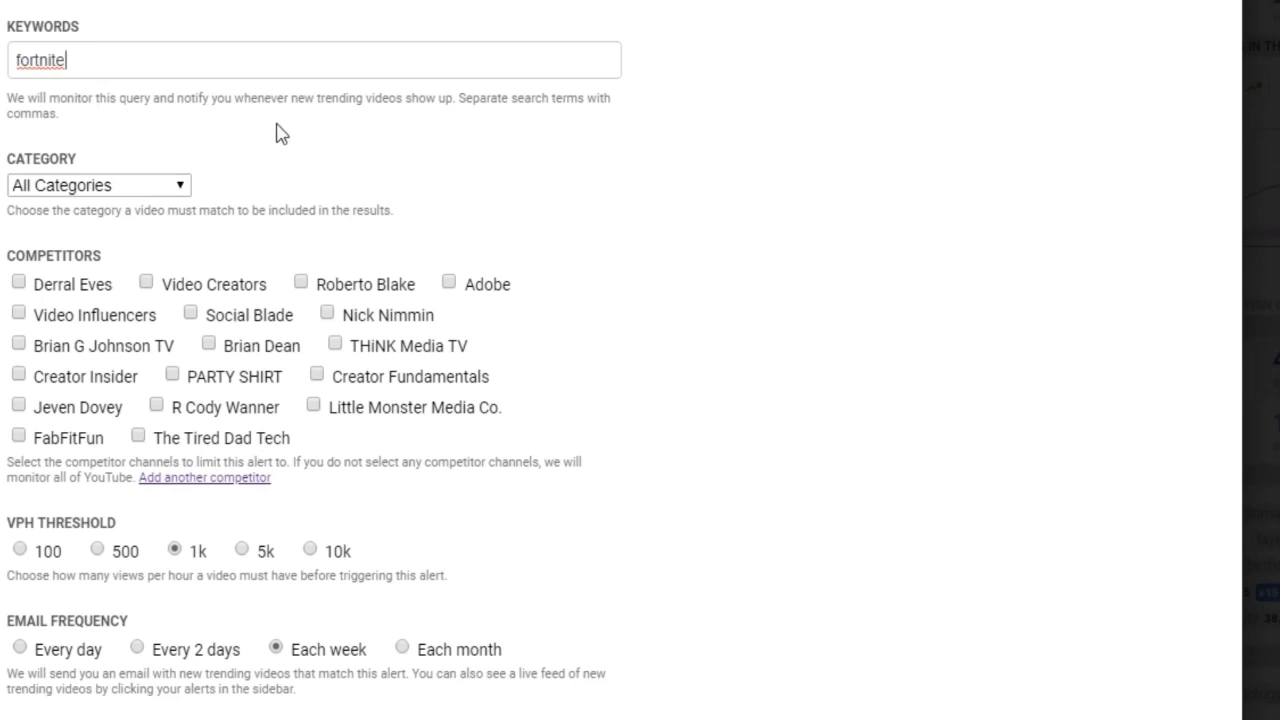
- Review the new alert's keyword, VPH threshold, email frequency and language settings, and examine the live preview of matching videos
double_click(32, 60)
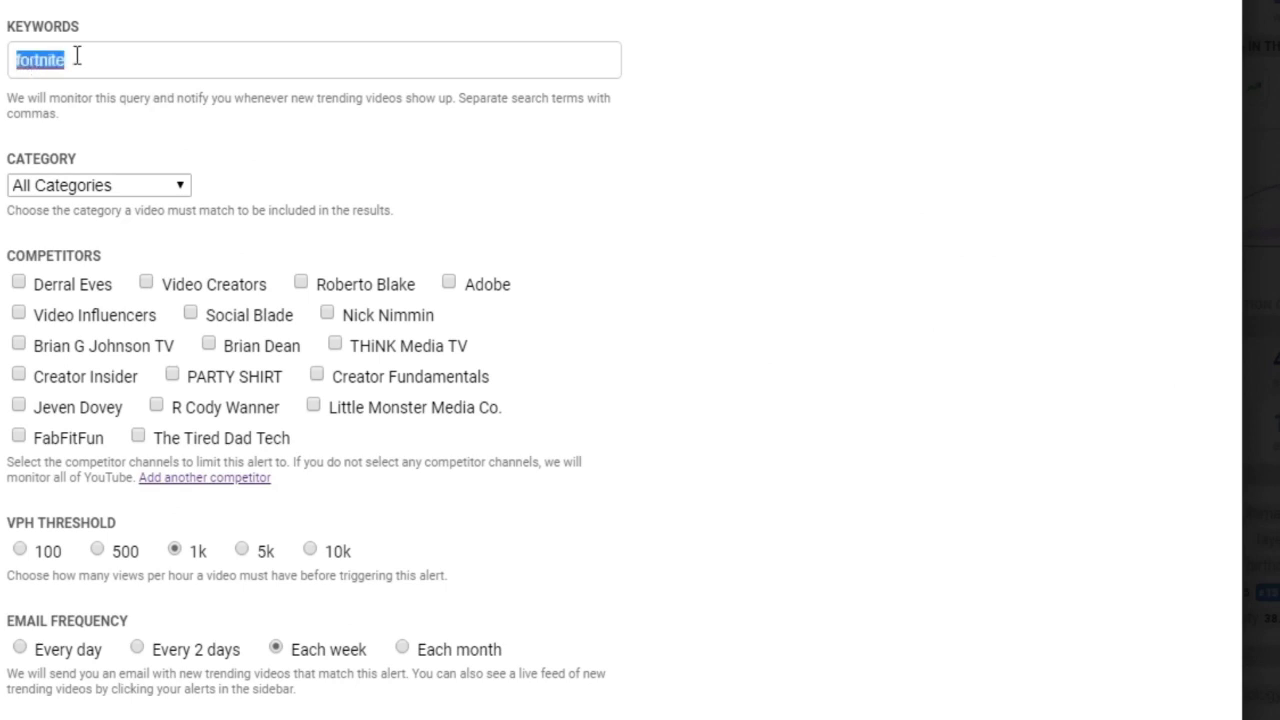
click(652, 92)
scroll(652, 92, down, 5)
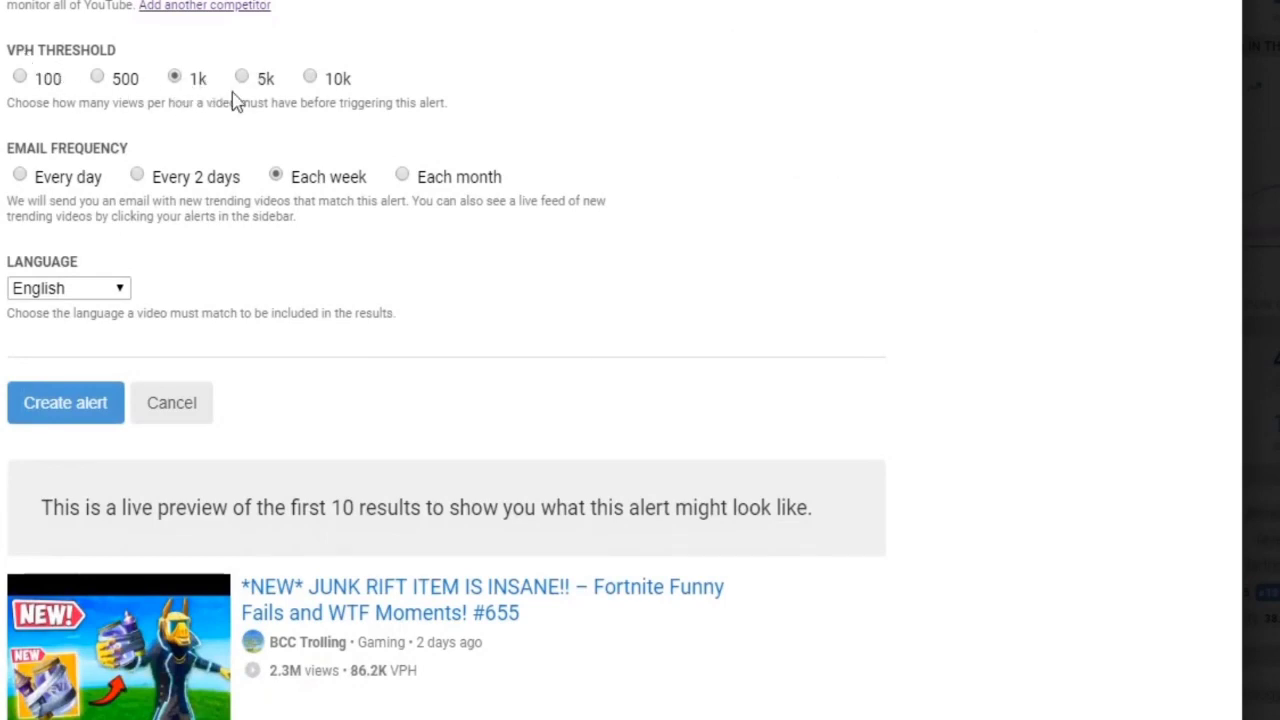
scroll(737, 163, down, 4)
scroll(735, 162, down, 3)
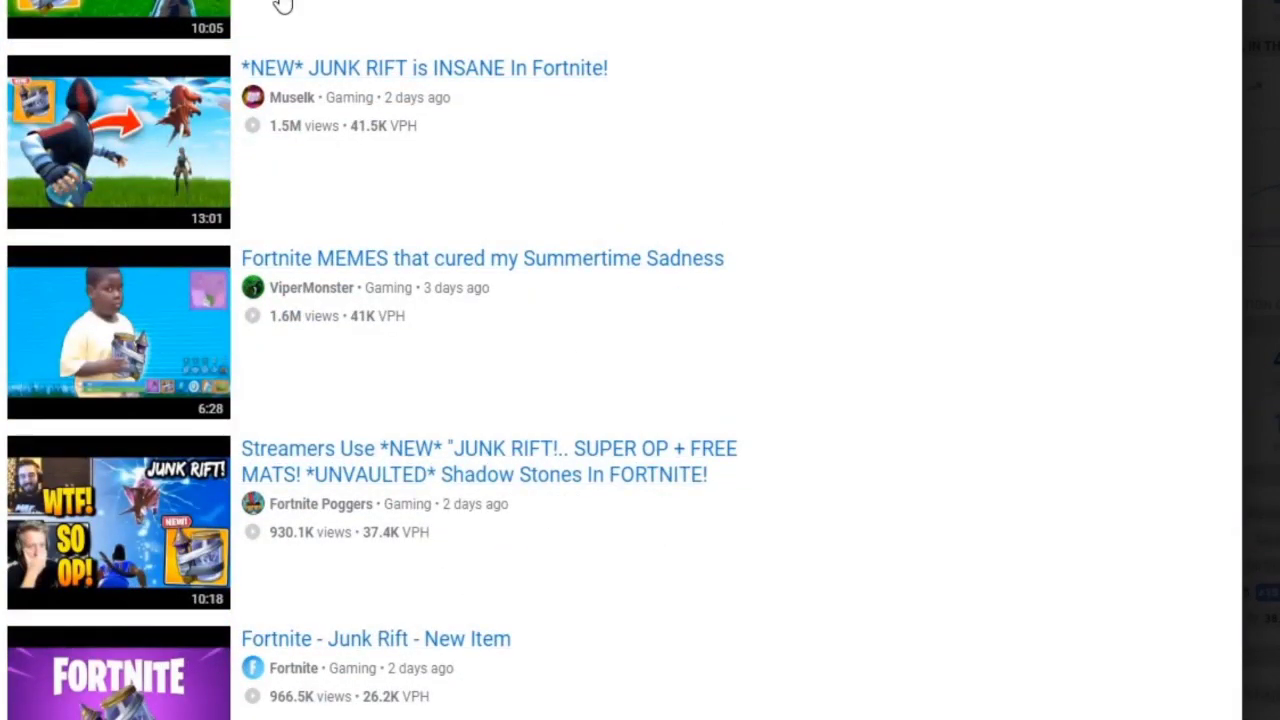
scroll(371, 451, up, 3)
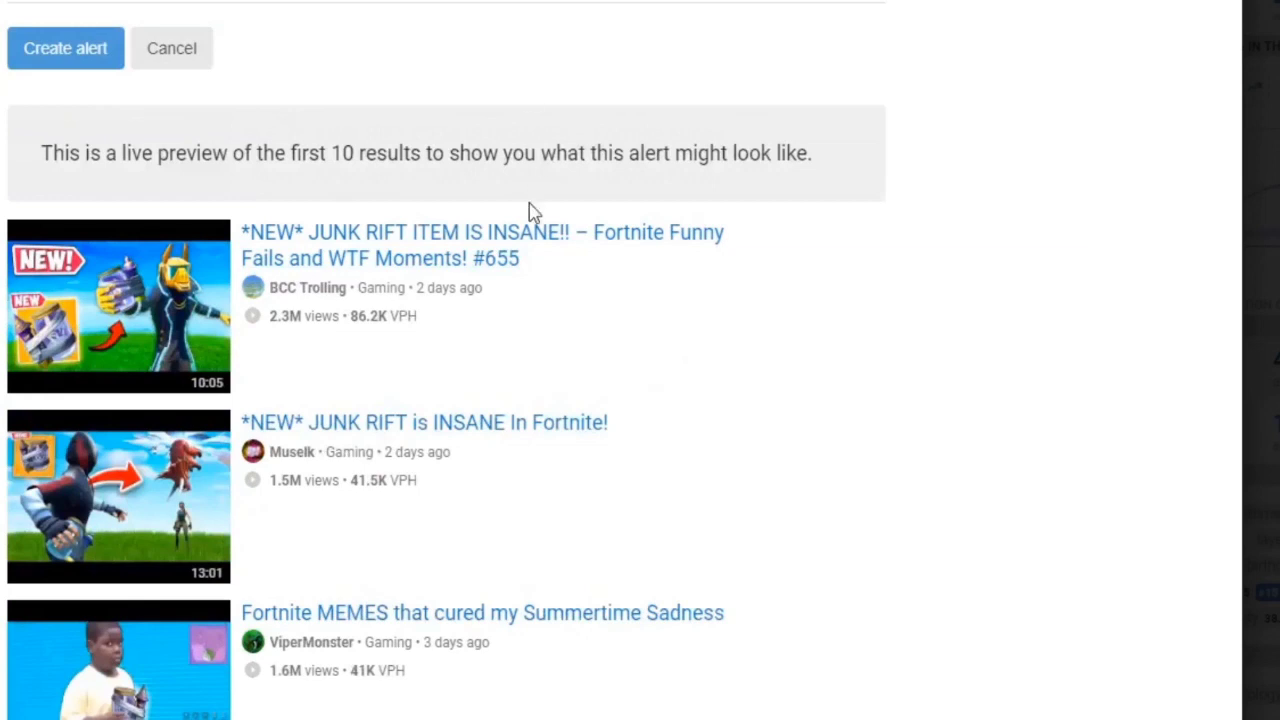
scroll(658, 395, up, 6)
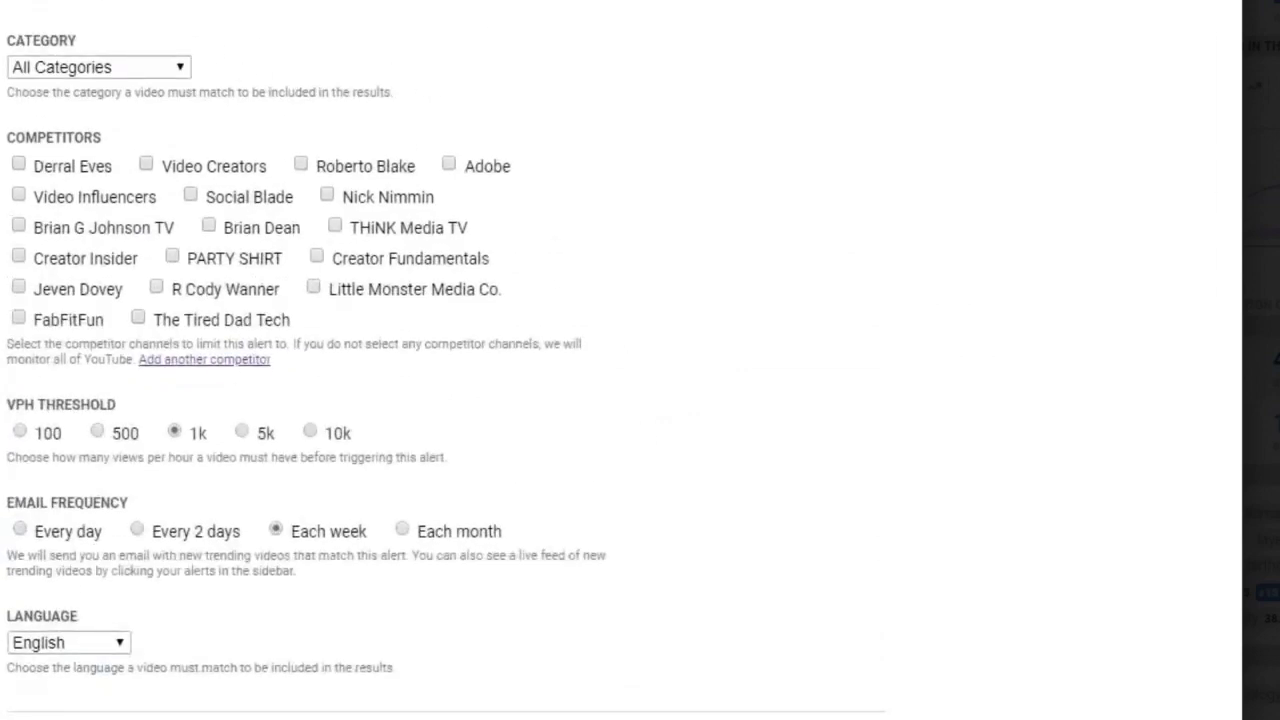
scroll(658, 308, down, 6)
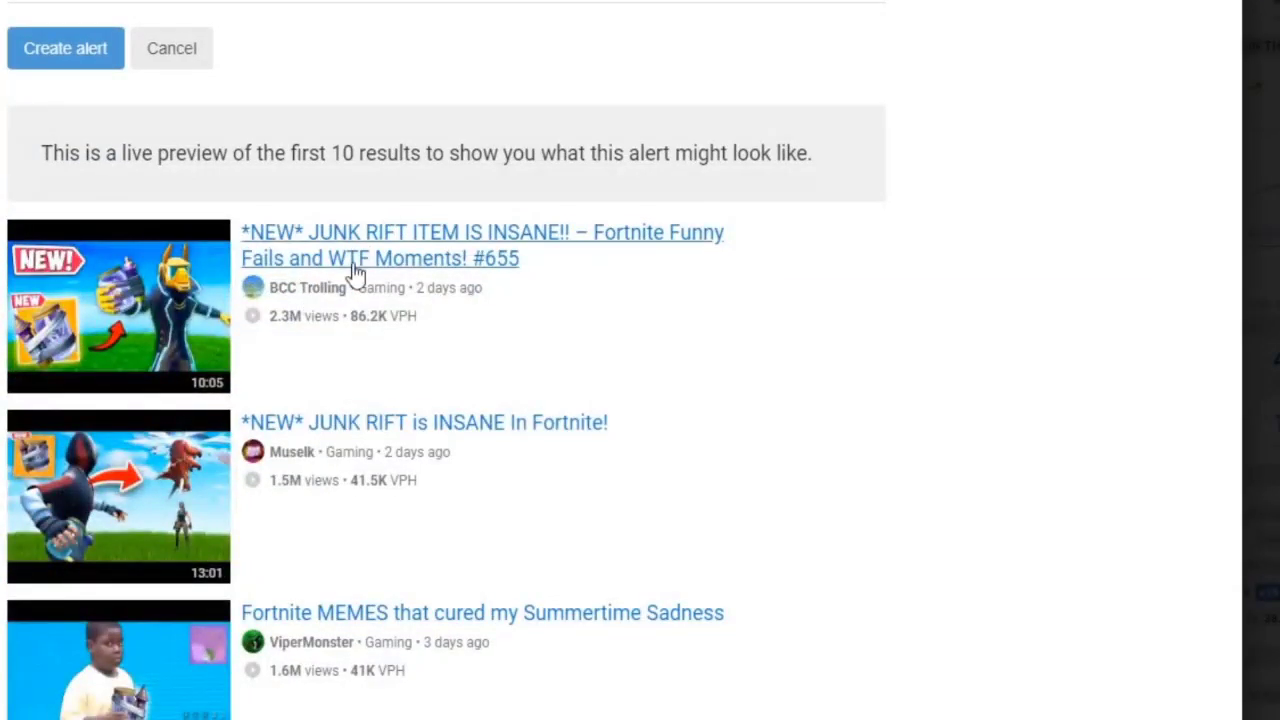
scroll(340, 354, up, 3)
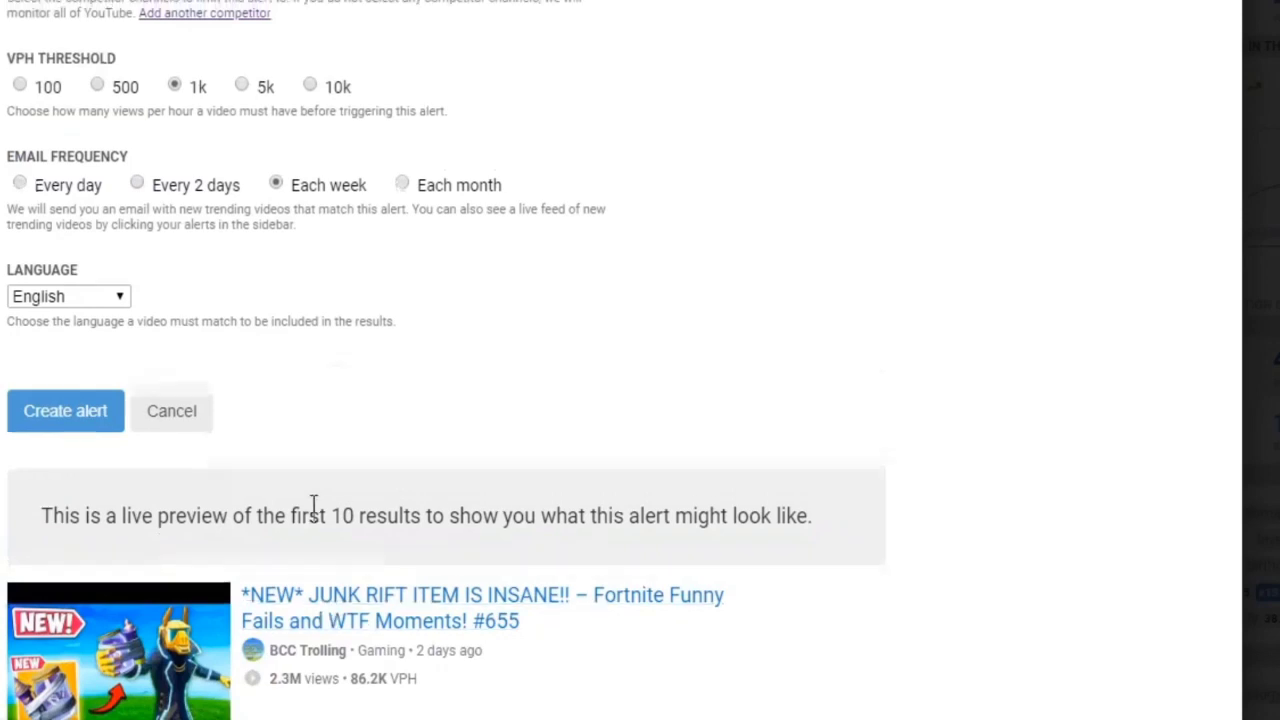
scroll(313, 505, up, 2)
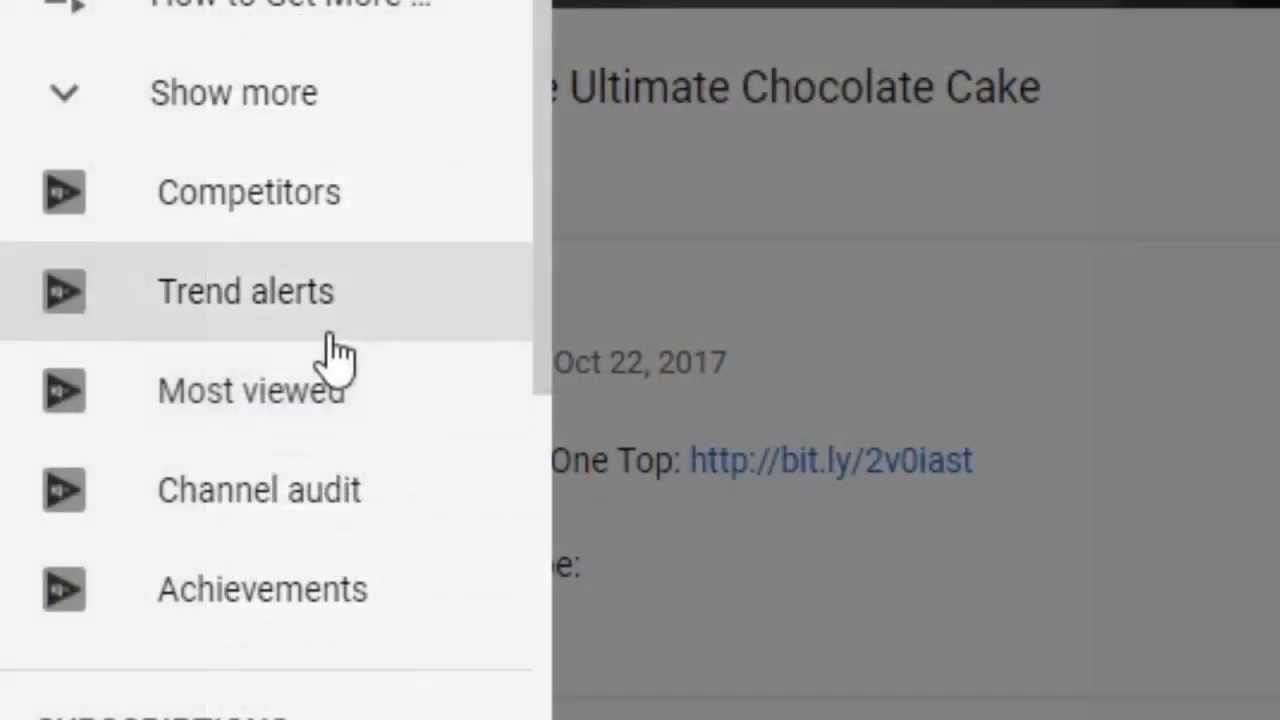
- Open vidIQ's Most Viewed list and review this week's videos by views per hour
click(314, 388)
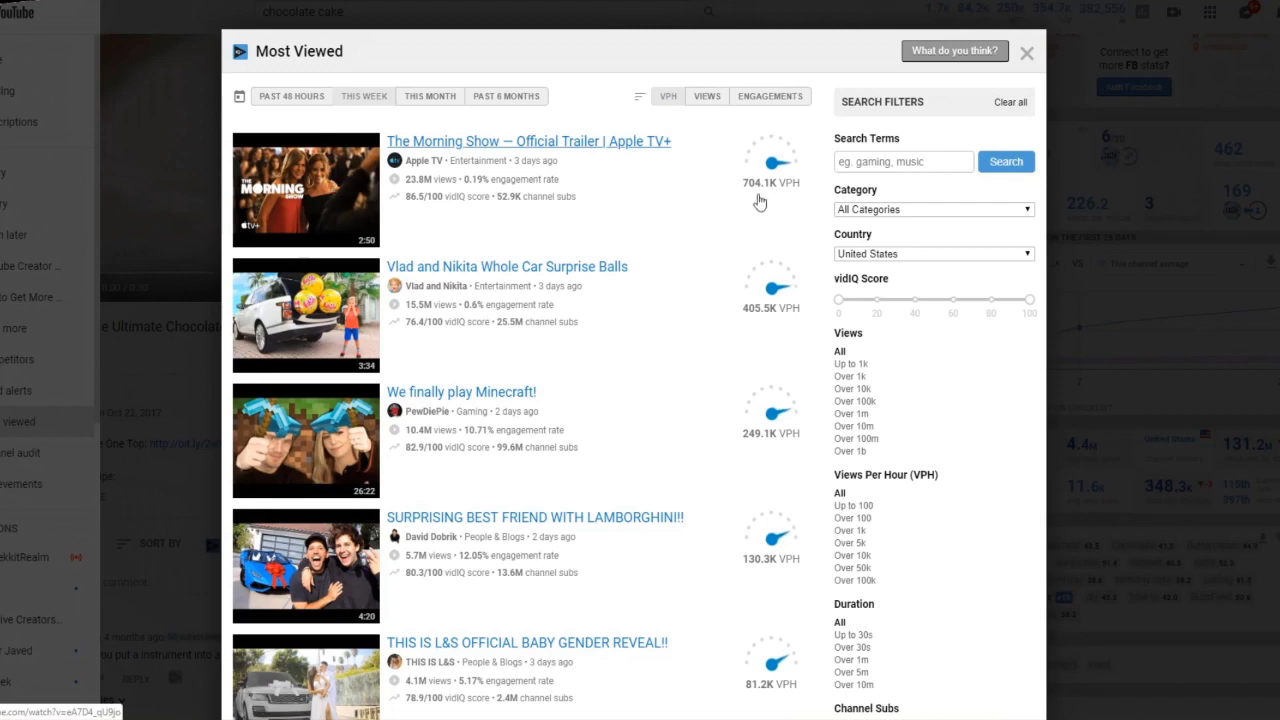
scroll(665, 270, down, 2)
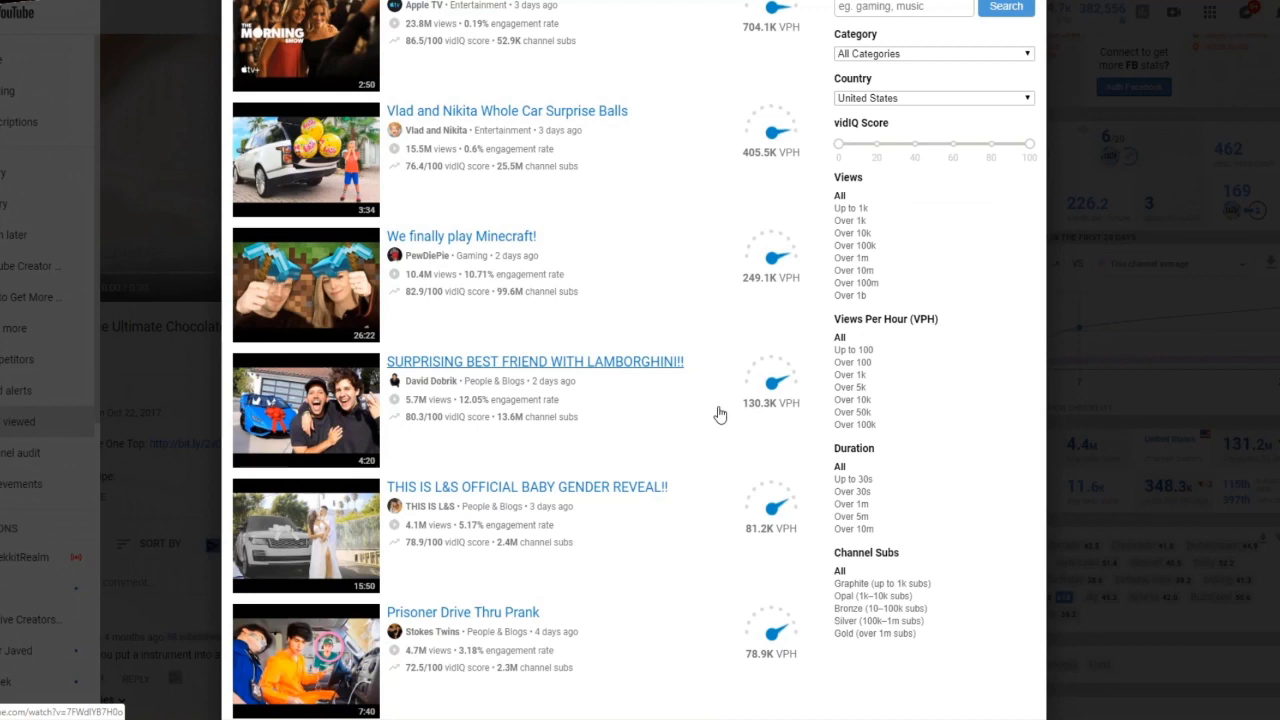
scroll(685, 423, up, 3)
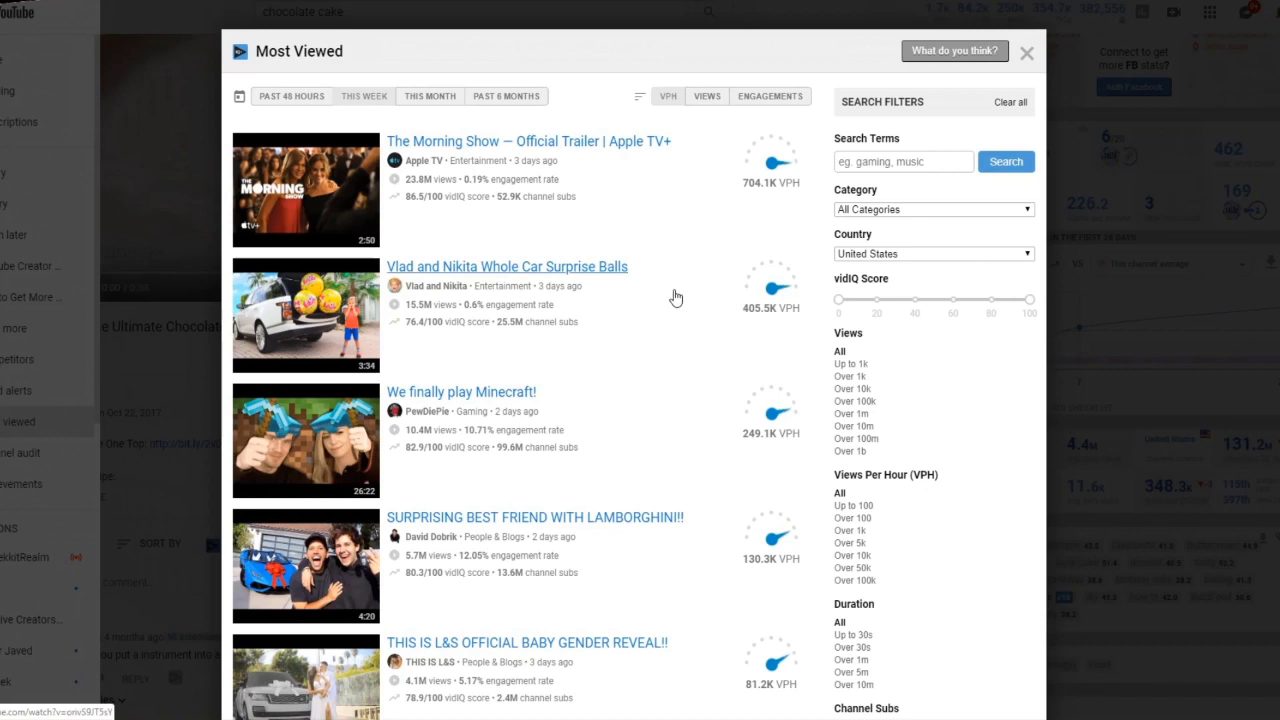
scroll(675, 297, down, 1)
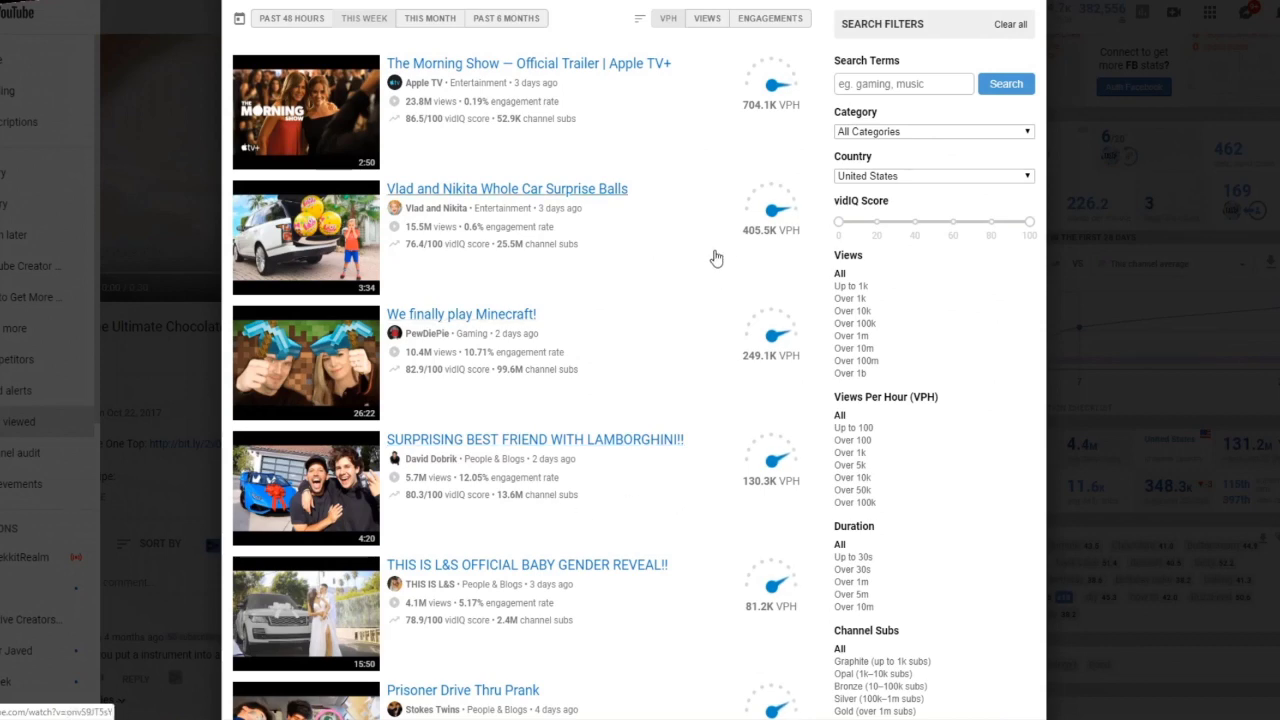
- Filter the most viewed videos to Silver channels (100k–1m subs) and browse the filtered list
scroll(977, 308, down, 3)
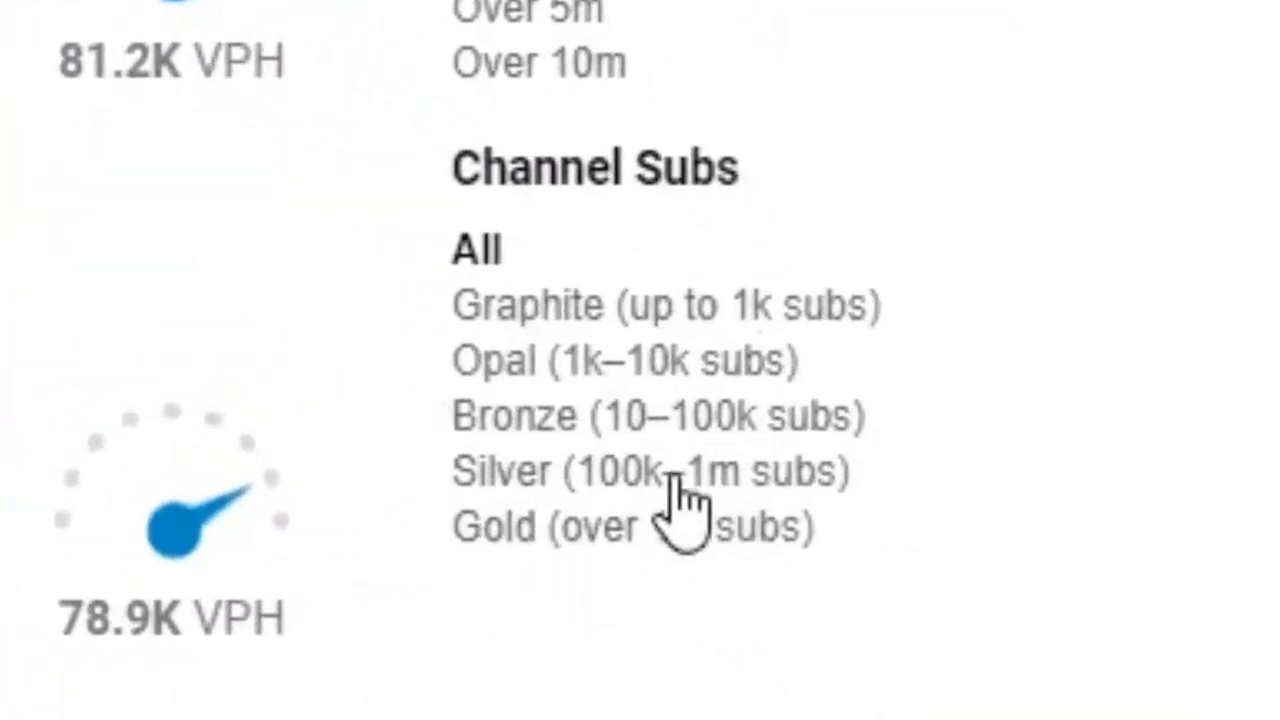
click(610, 485)
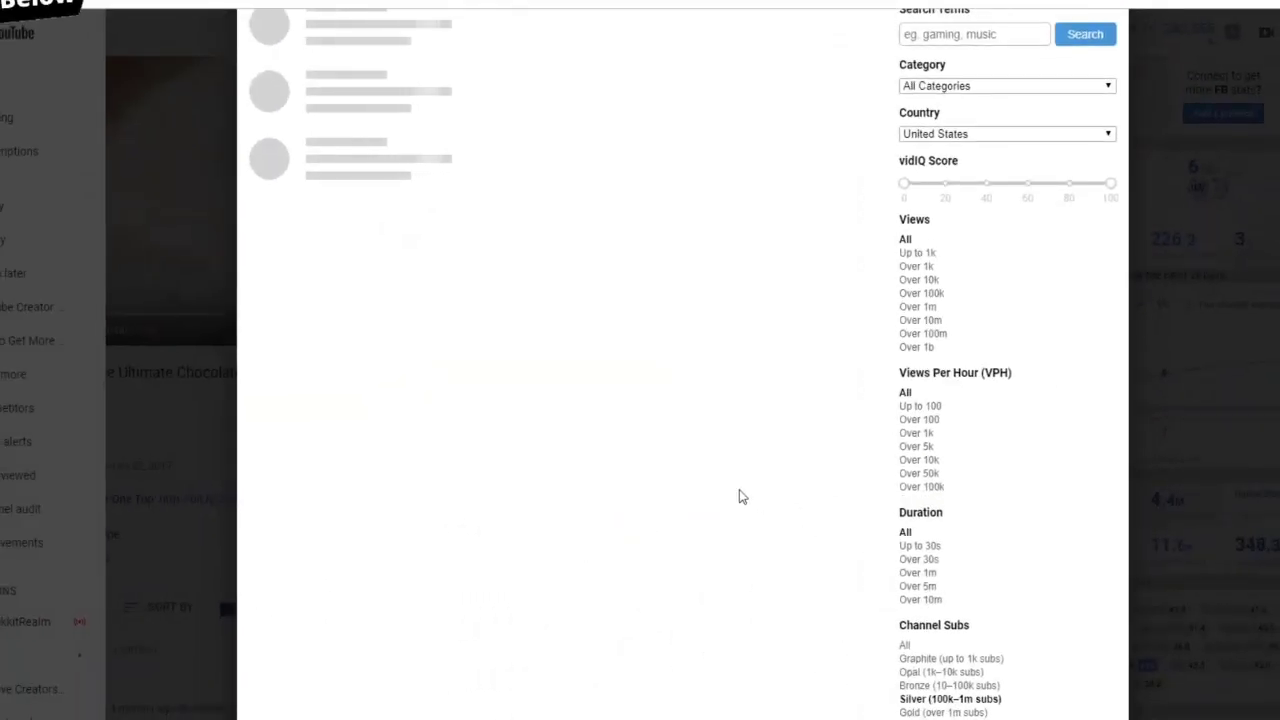
scroll(741, 497, down, 2)
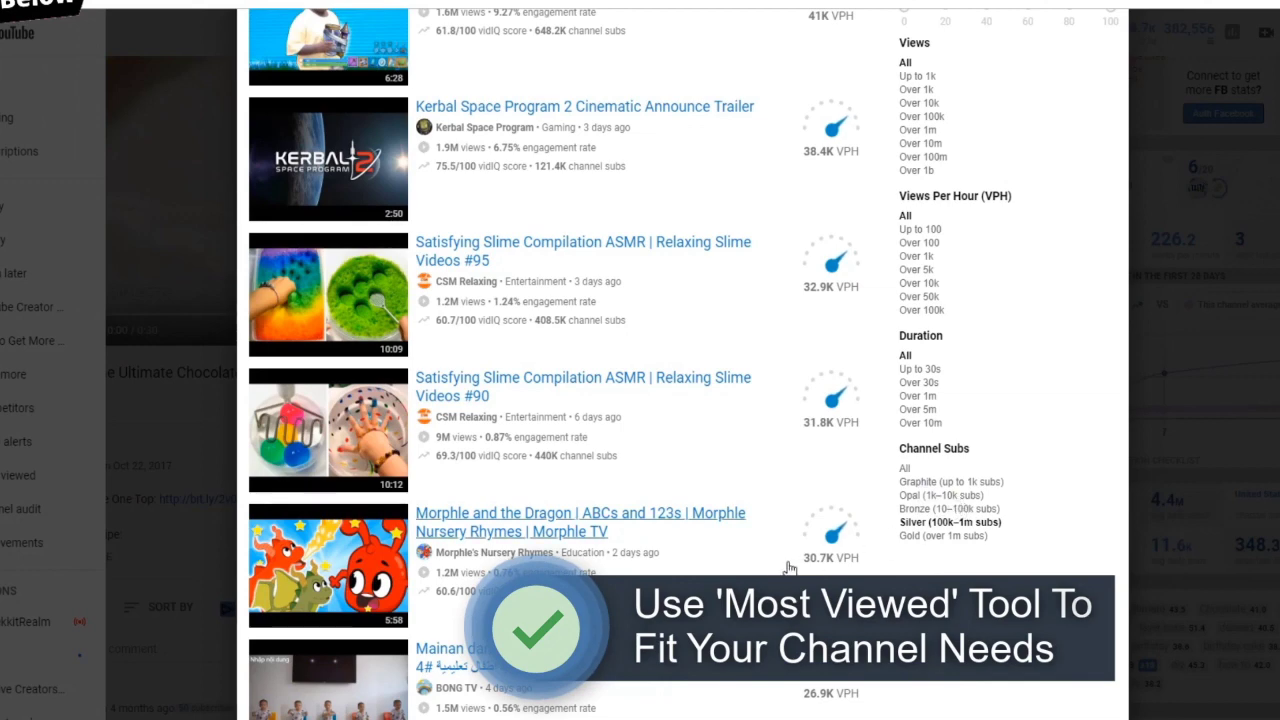
scroll(908, 530, up, 3)
scroll(908, 530, up, 1)
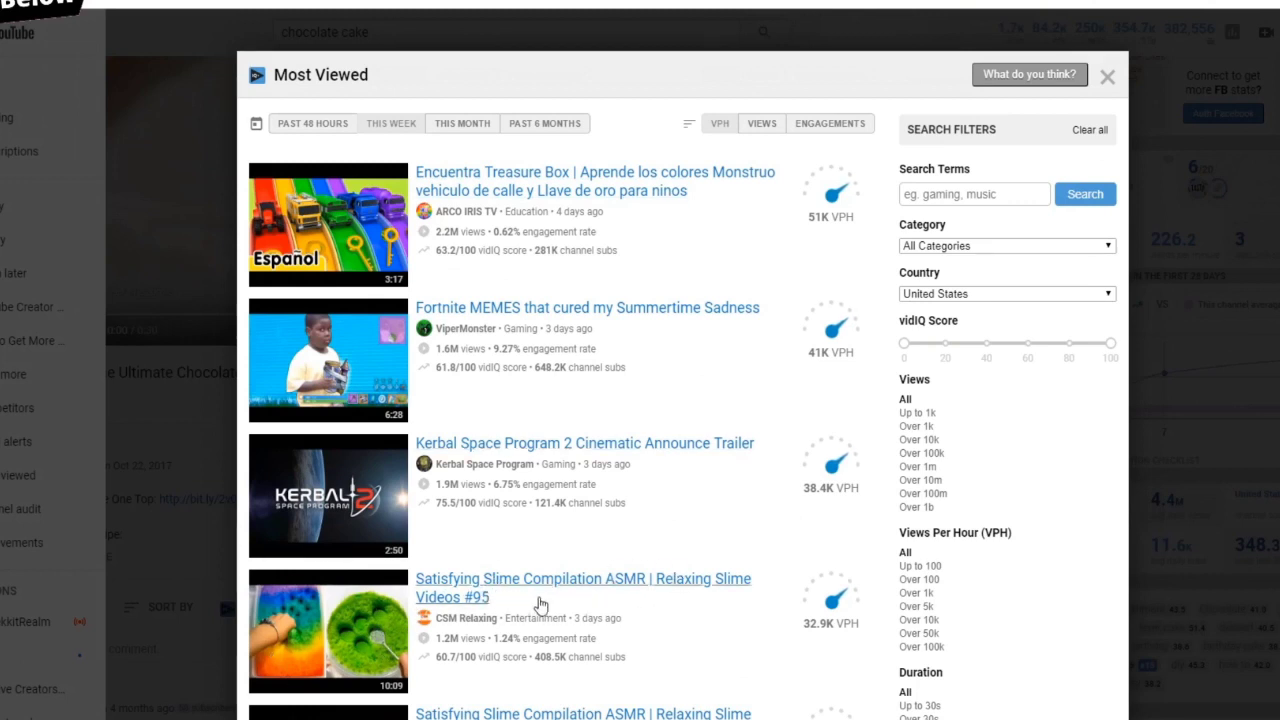
scroll(690, 611, down, 1)
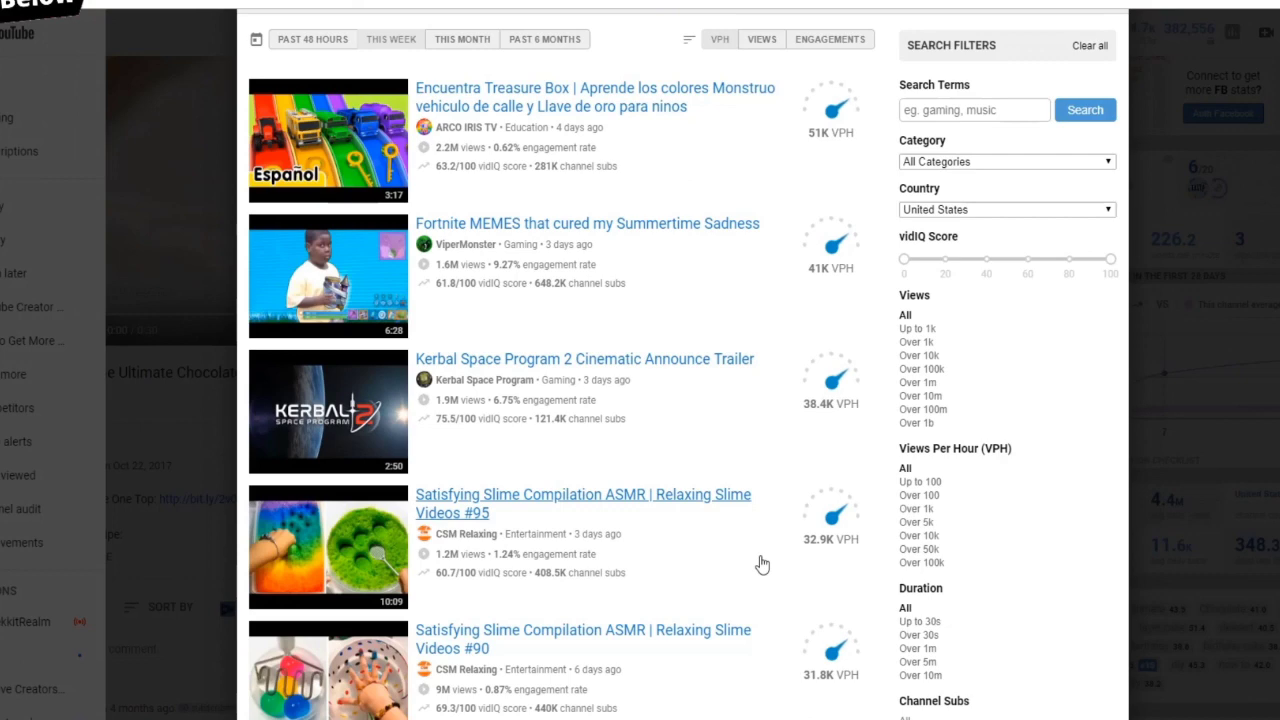
scroll(762, 565, down, 2)
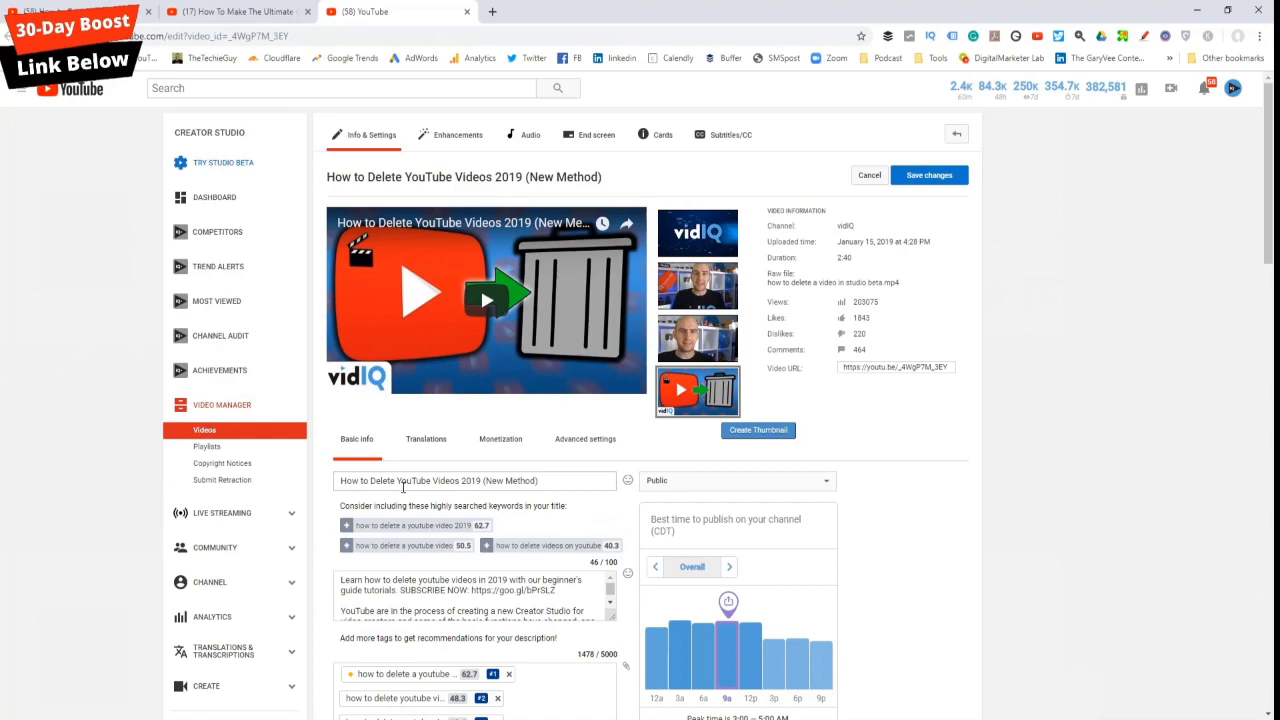
- Examine the title, suggested title keywords and tags of the "How to Delete YouTube Videos 2019" video, including tag scores and rankings
drag(542, 481, 352, 481)
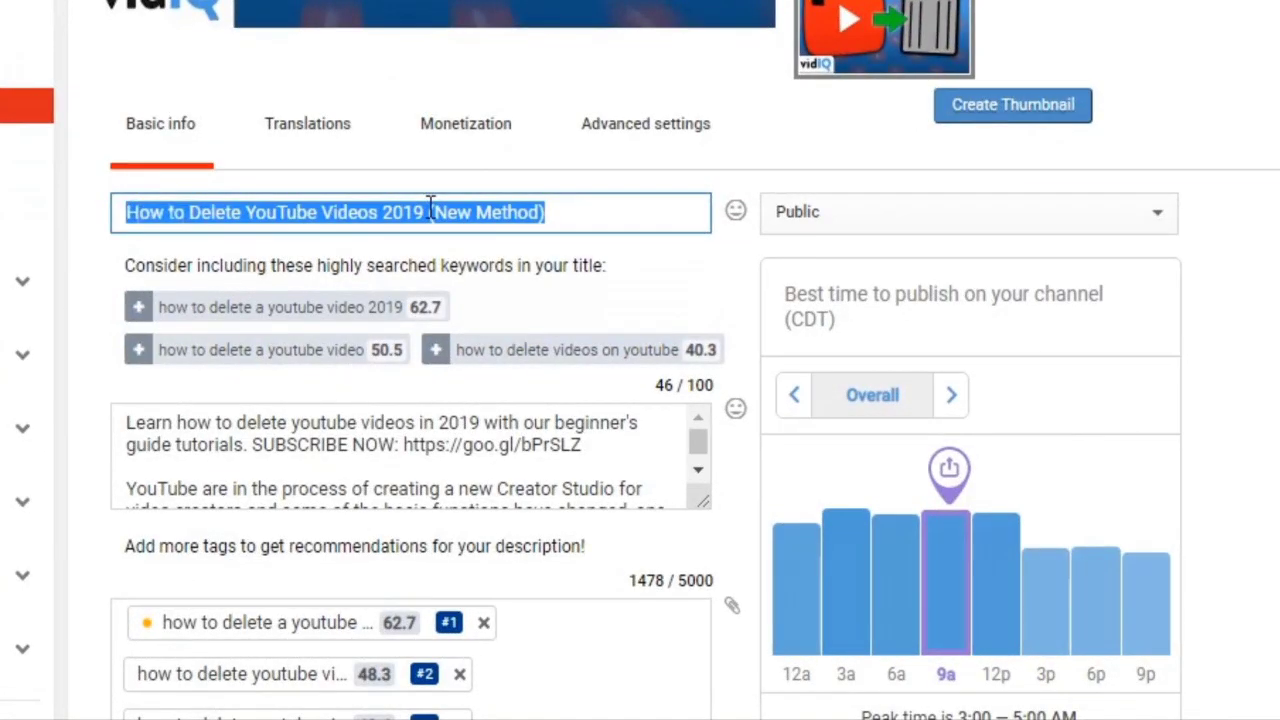
click(430, 207)
scroll(428, 207, down, 2)
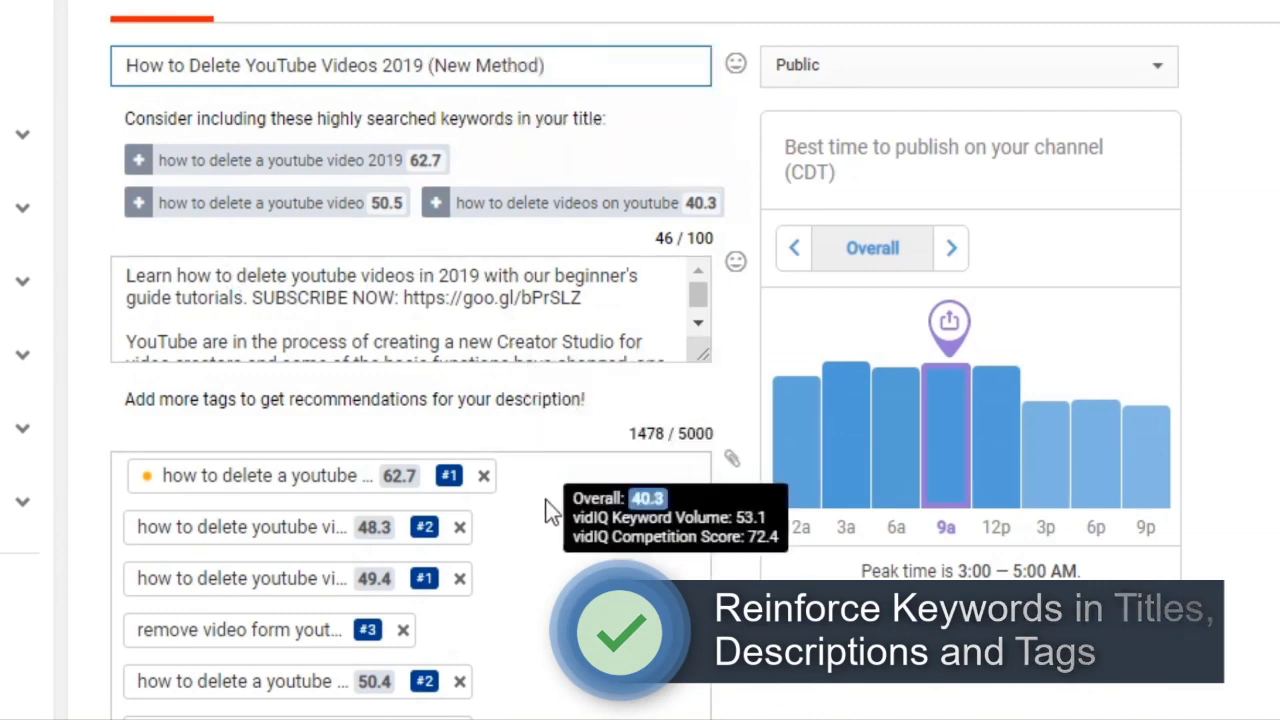
scroll(535, 507, down, 3)
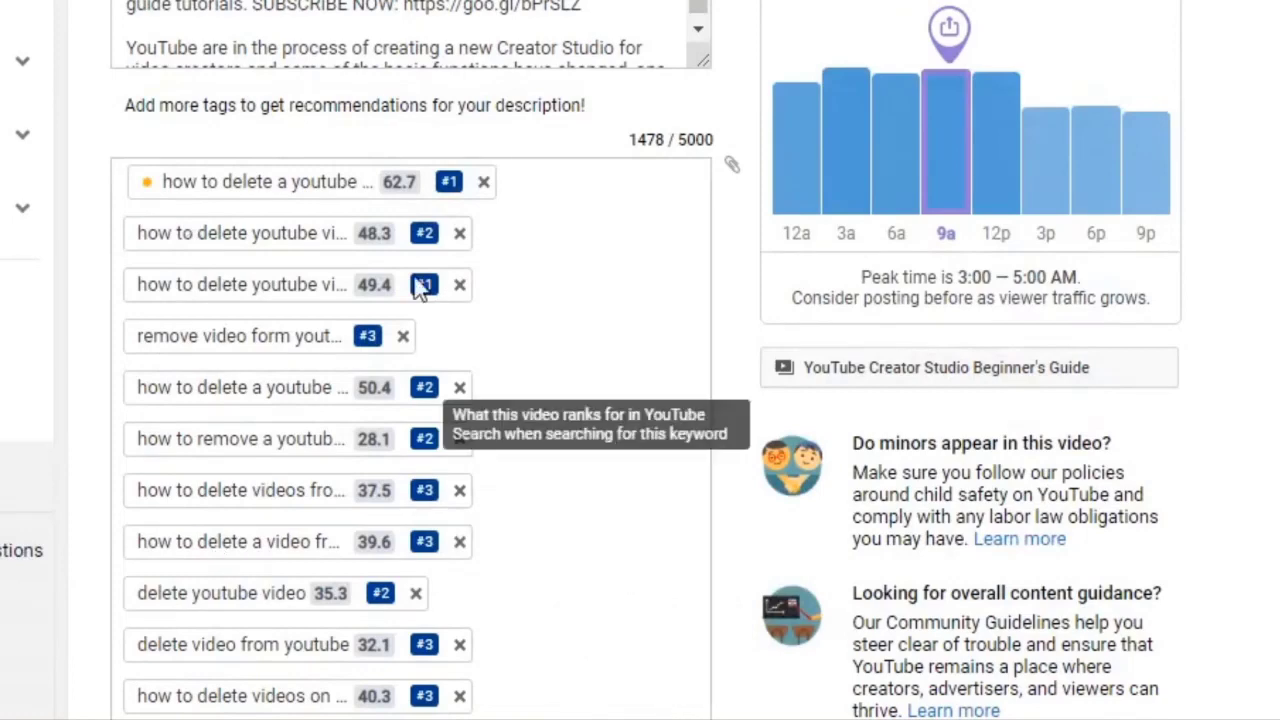
mouse_move(388, 183)
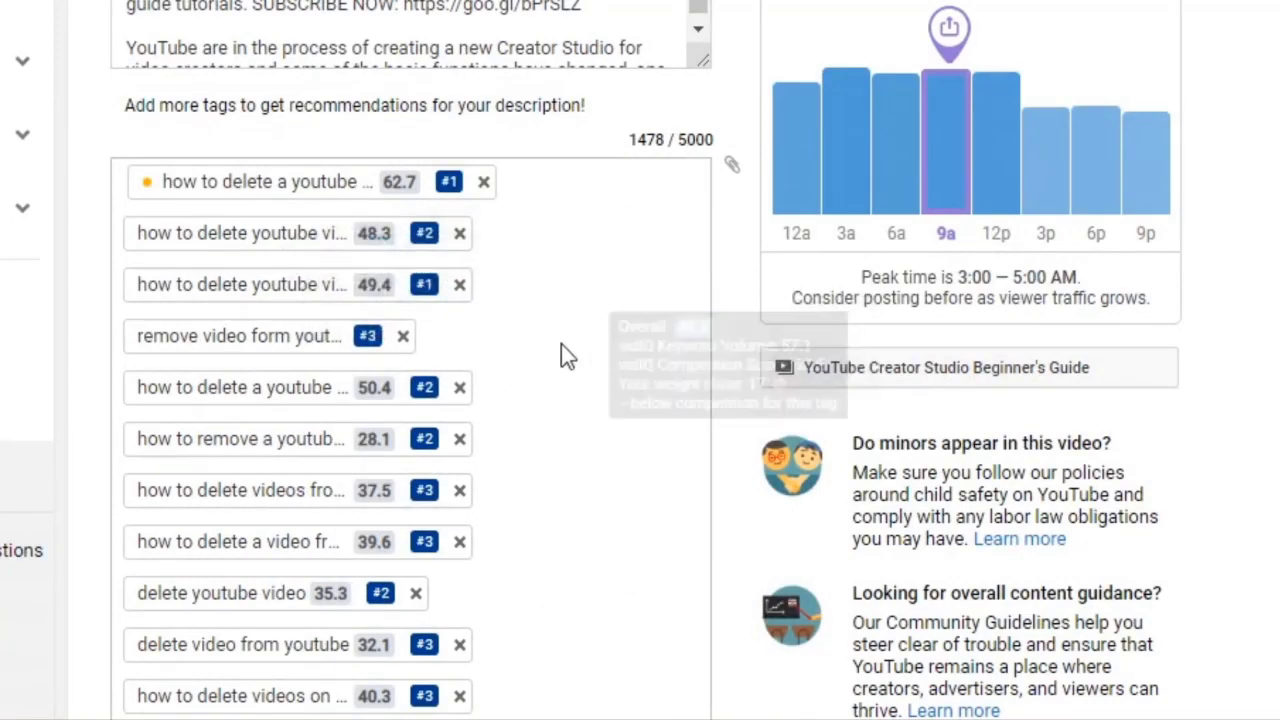
scroll(535, 363, down, 2)
scroll(540, 365, down, 2)
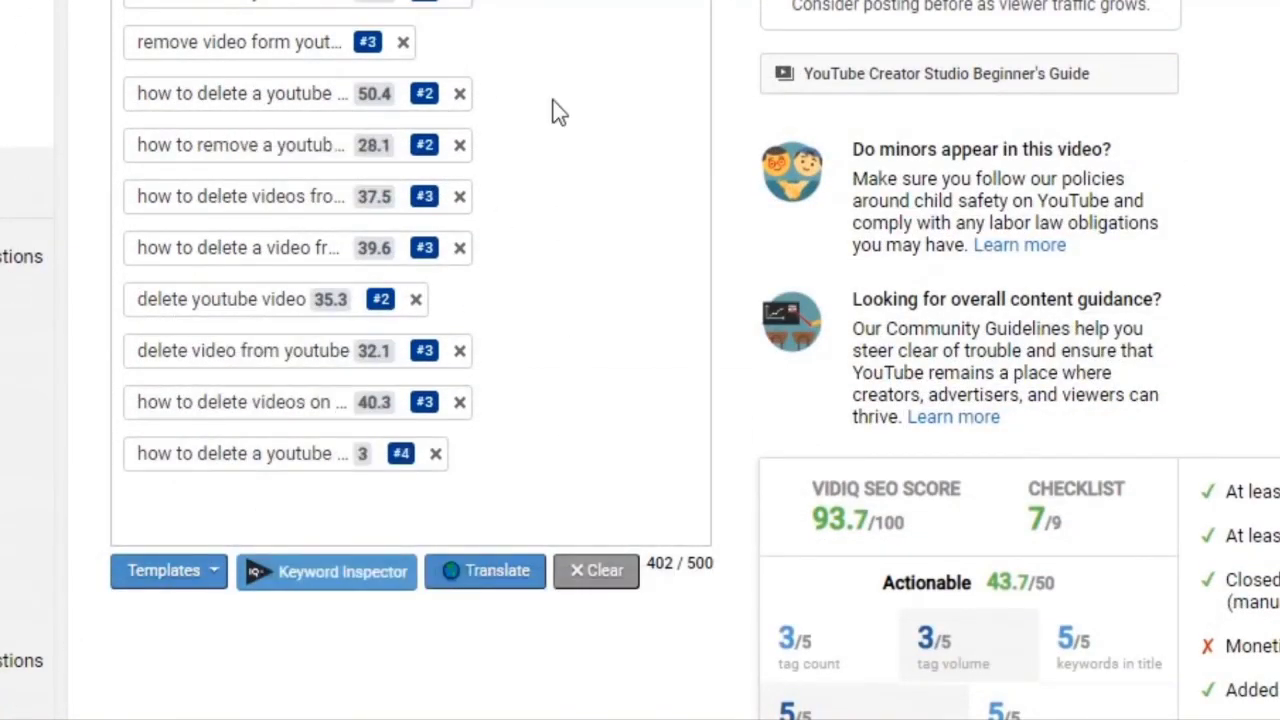
- Enter "mother's day" as a new video tag, review its keyword suggestions and open the term in the Keyword Inspector
click(323, 524)
text(mother's day)
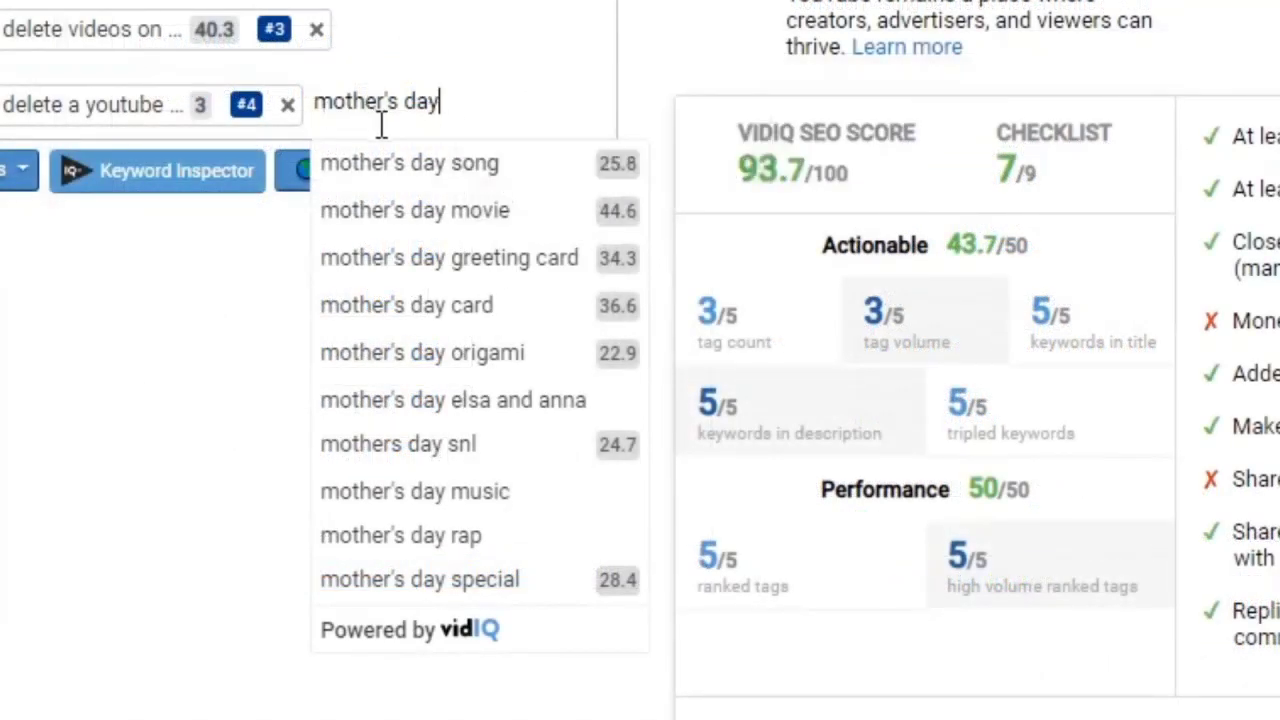
mouse_move(617, 362)
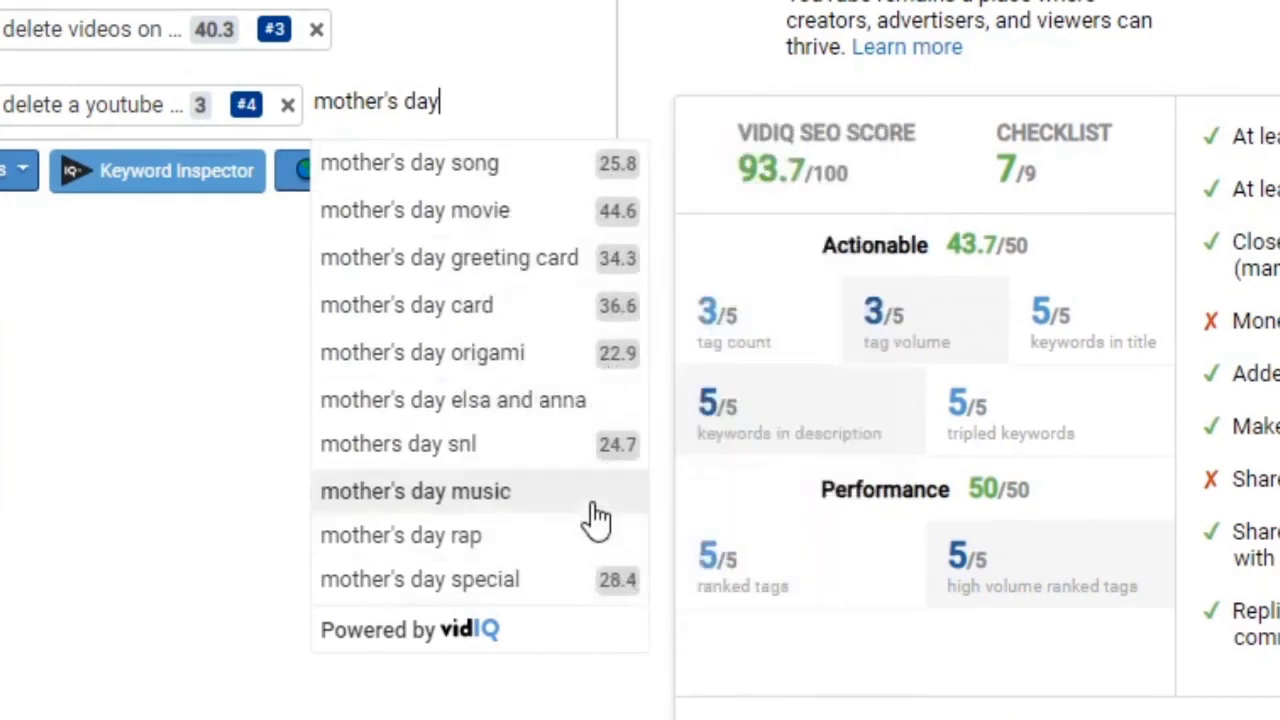
key(Return)
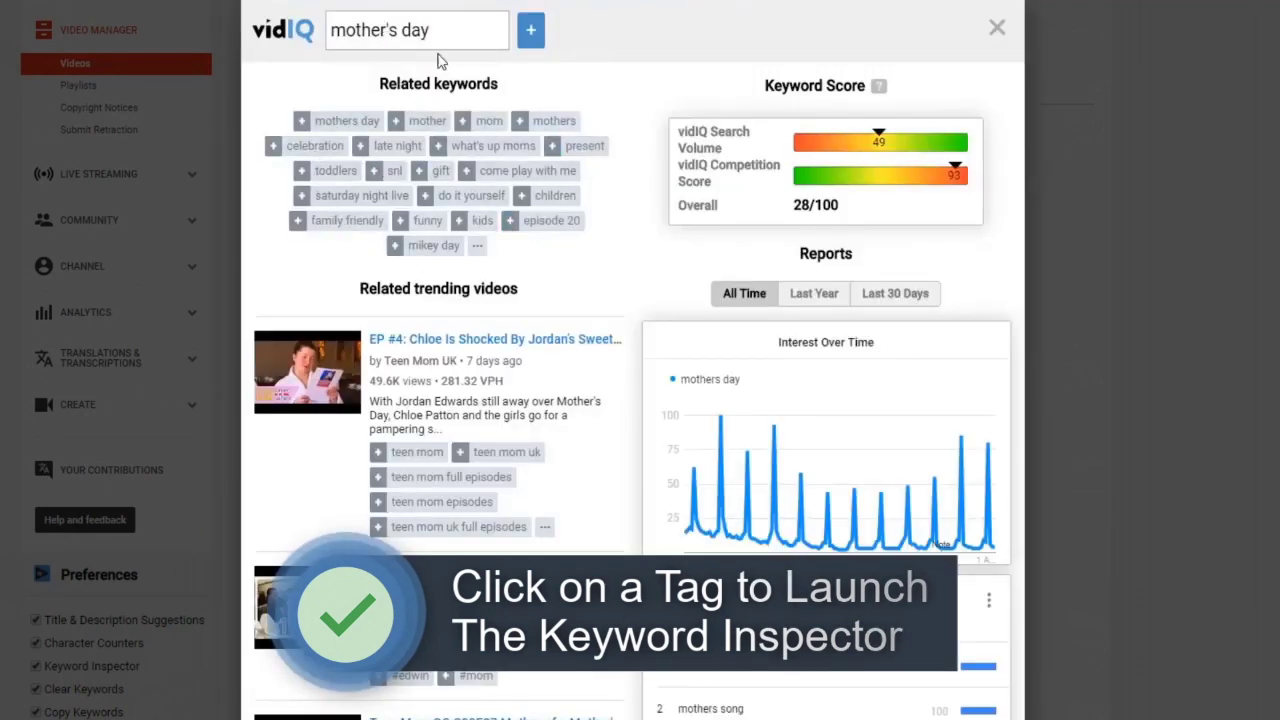
- View the "mother's day" interest over time for the last 30 days and for all time
click(892, 296)
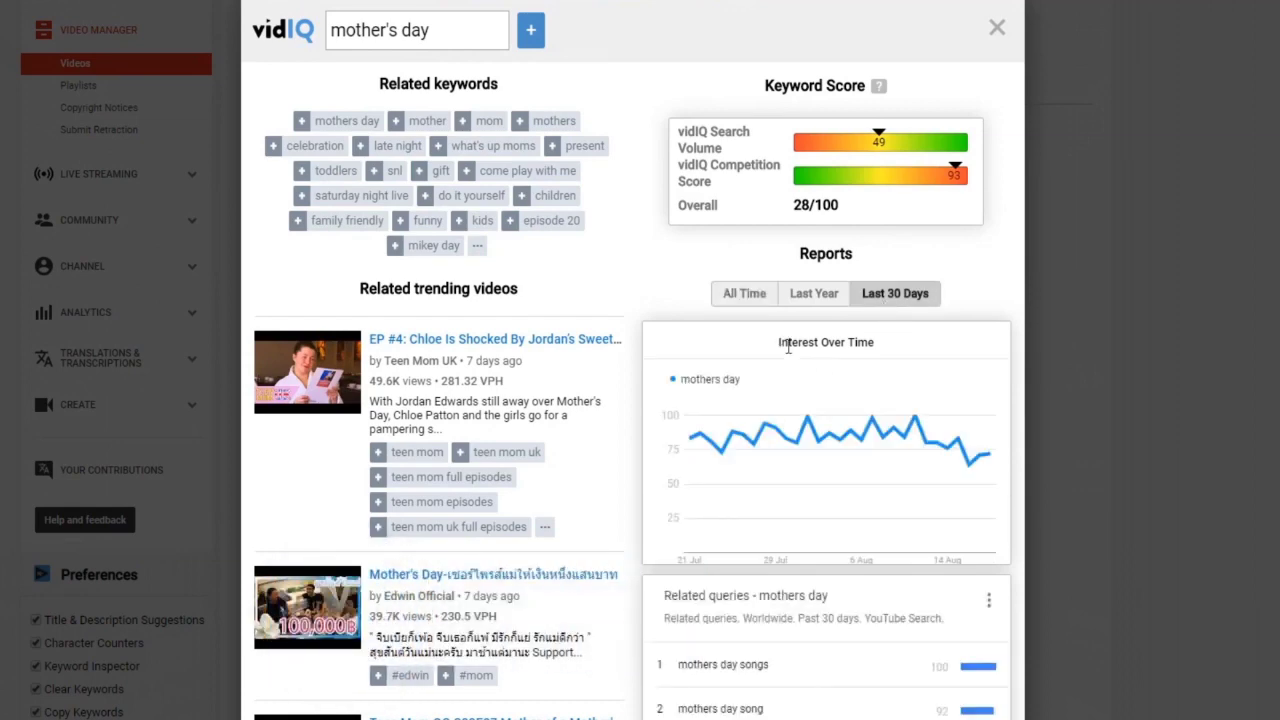
mouse_move(690, 470)
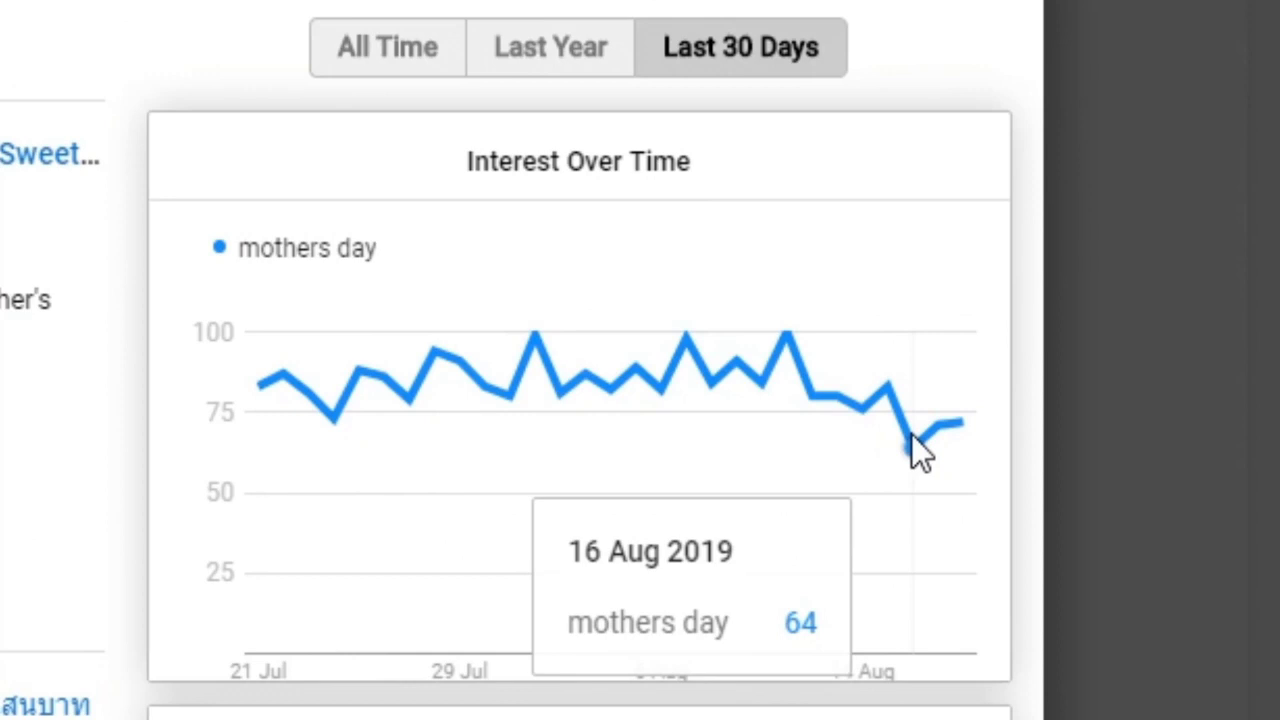
click(378, 62)
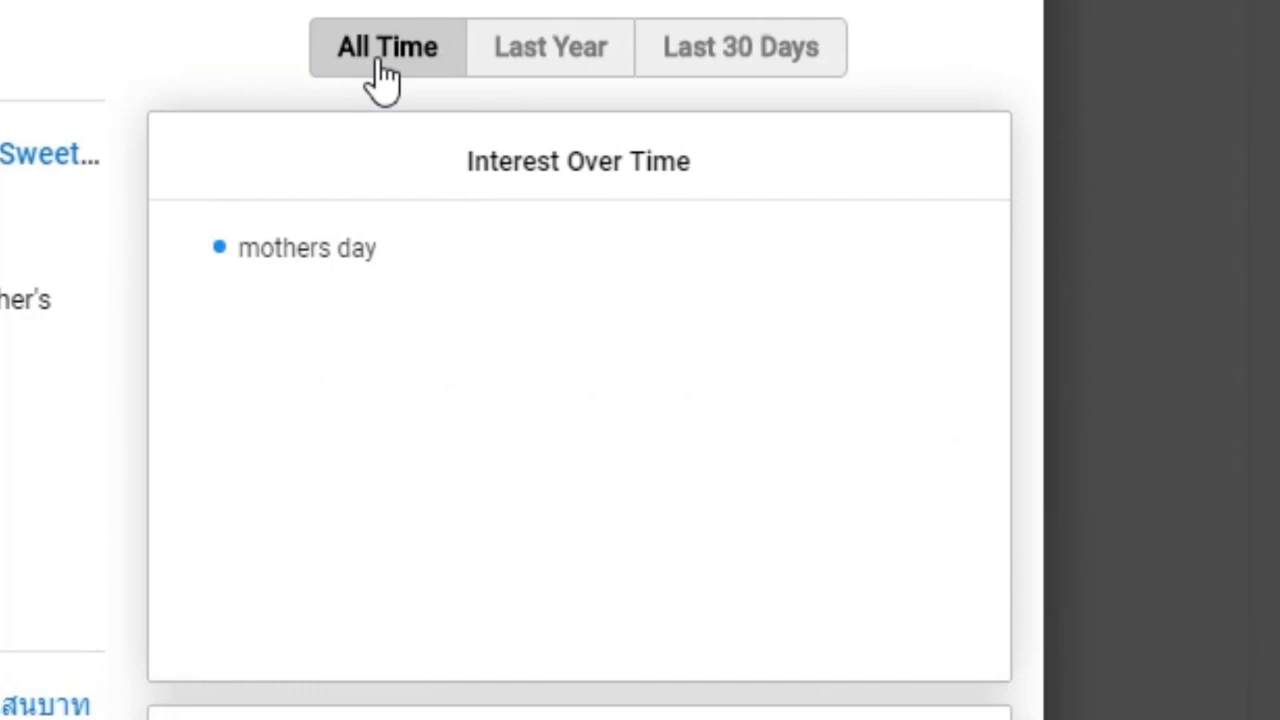